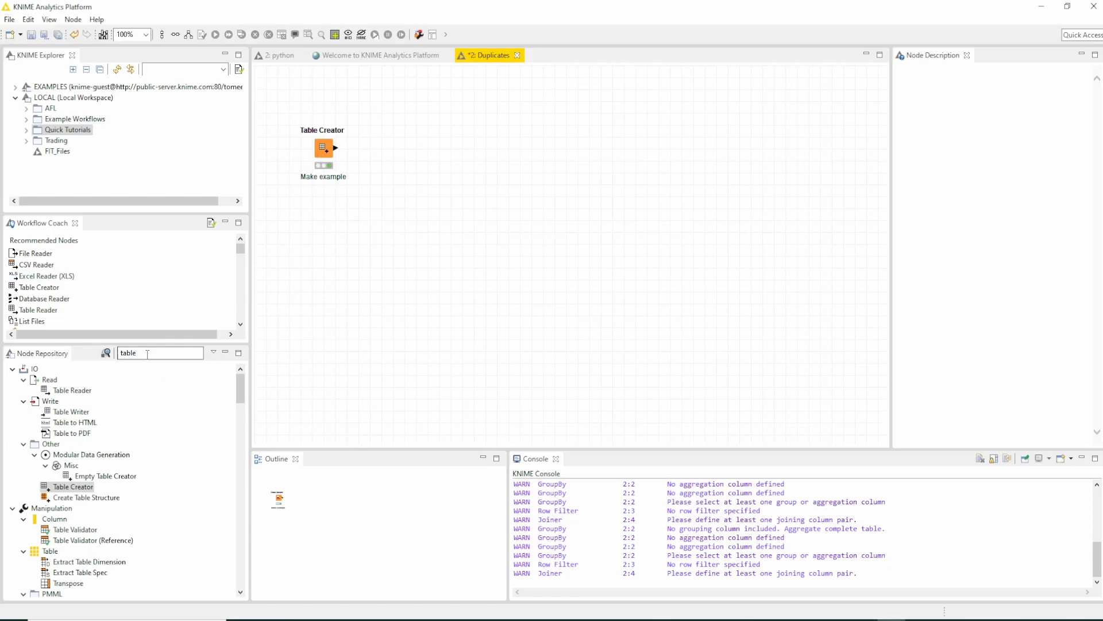
- Examine the Key entries in rows 4 and 5 of the Table Creator's example data, leaving its settings unchanged
left_click(146, 354)
left_click_drag(146, 353, 120, 353)
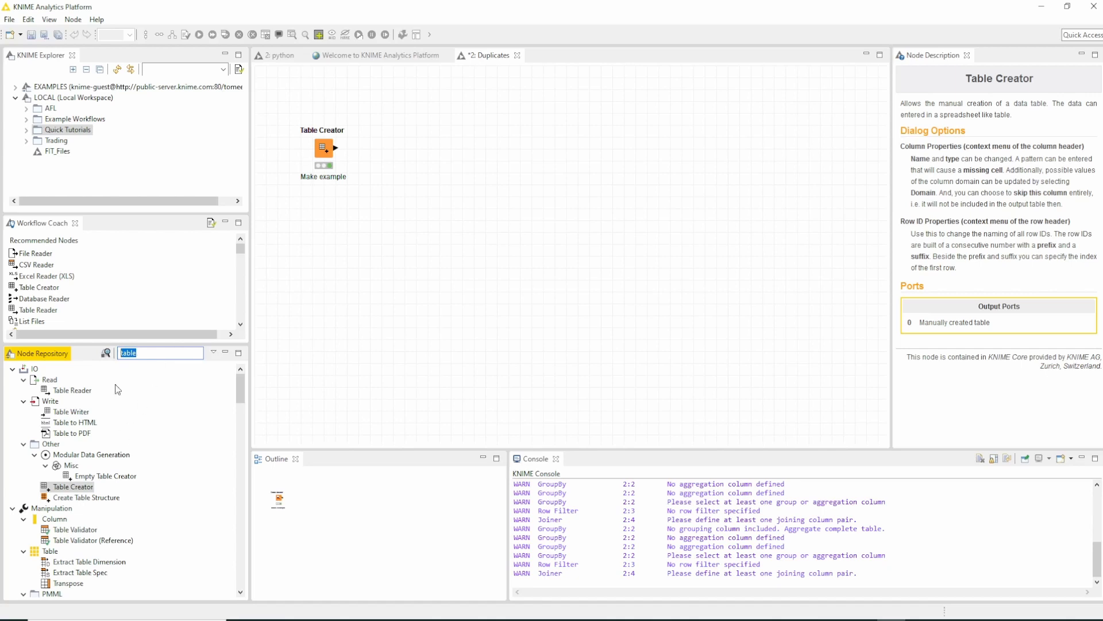
double_click(331, 150)
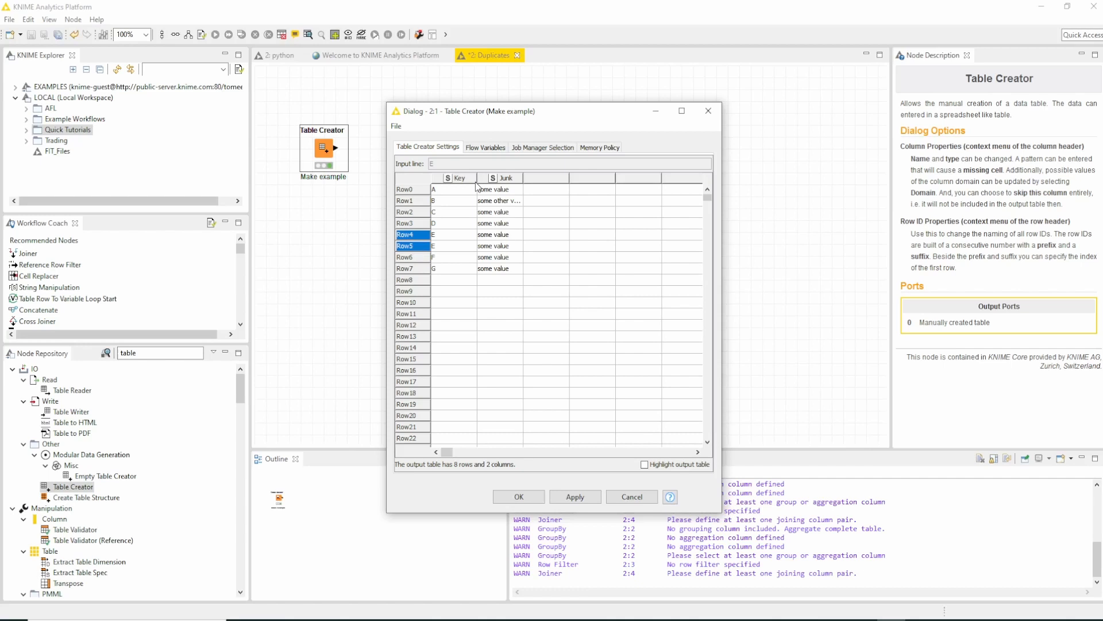
left_click_drag(443, 233, 465, 249)
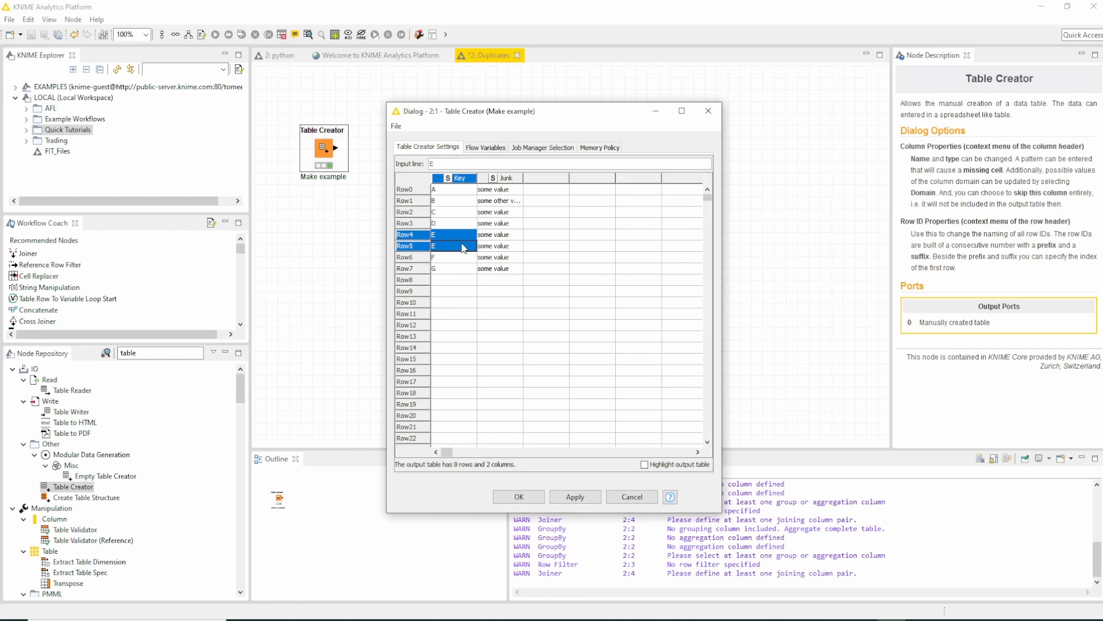
left_click(632, 498)
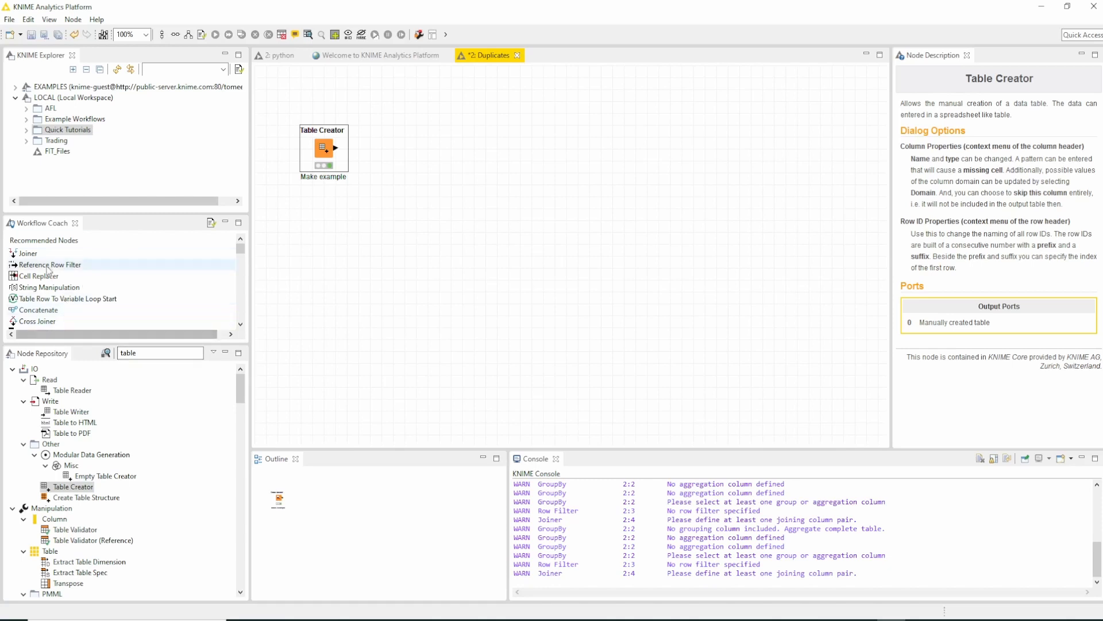
- Add a GroupBy node connected to the Table Creator's output and set Key as its group column
left_click(235, 295)
left_click_drag(29, 248, 395, 152)
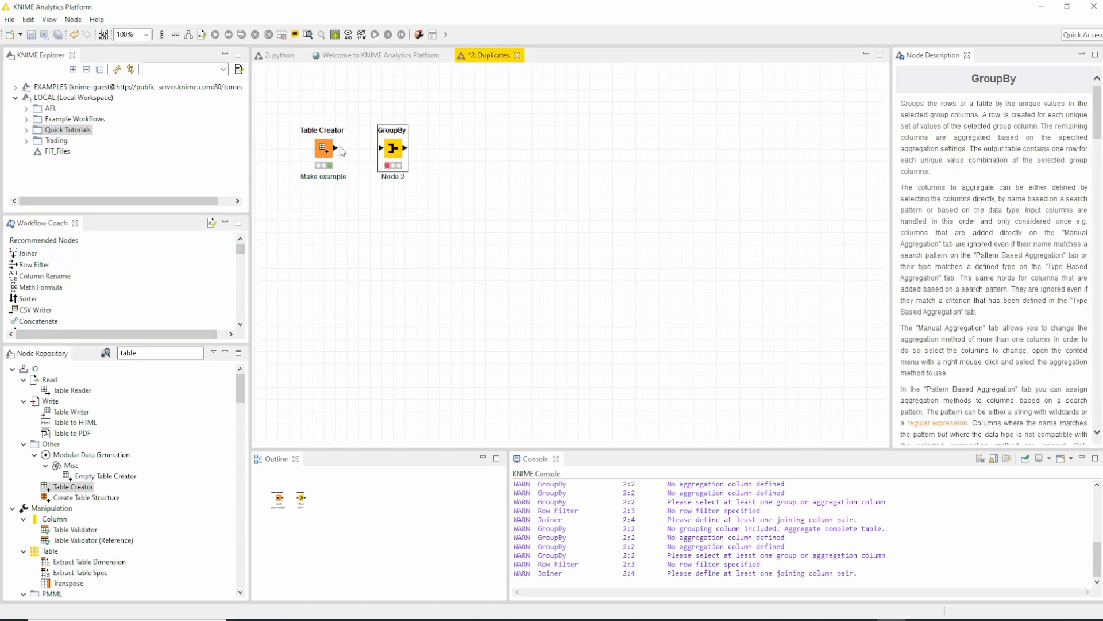
double_click(394, 150)
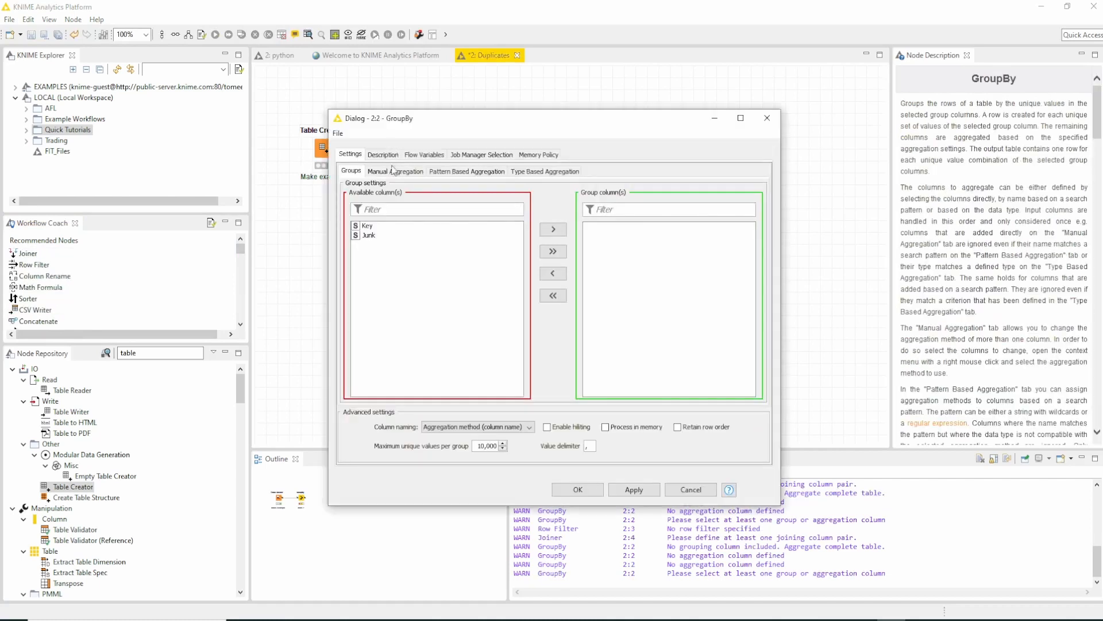
left_click(375, 230)
double_click(375, 229)
left_click(596, 229)
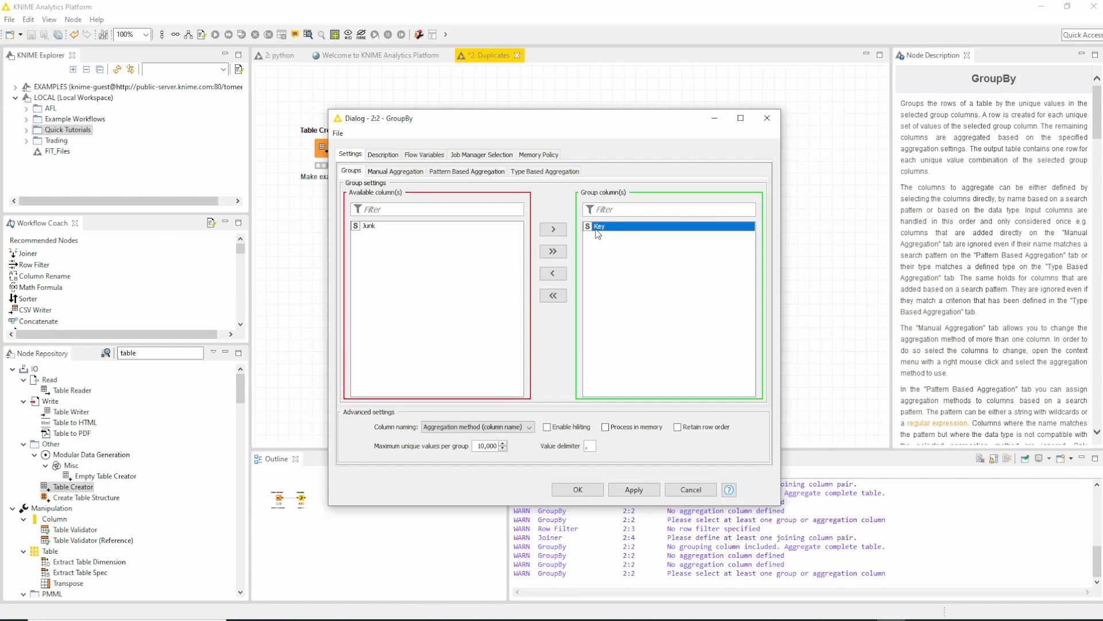
- Add a manual aggregation of the Junk column to the GroupBy node using the Count method and accept the settings
left_click(396, 172)
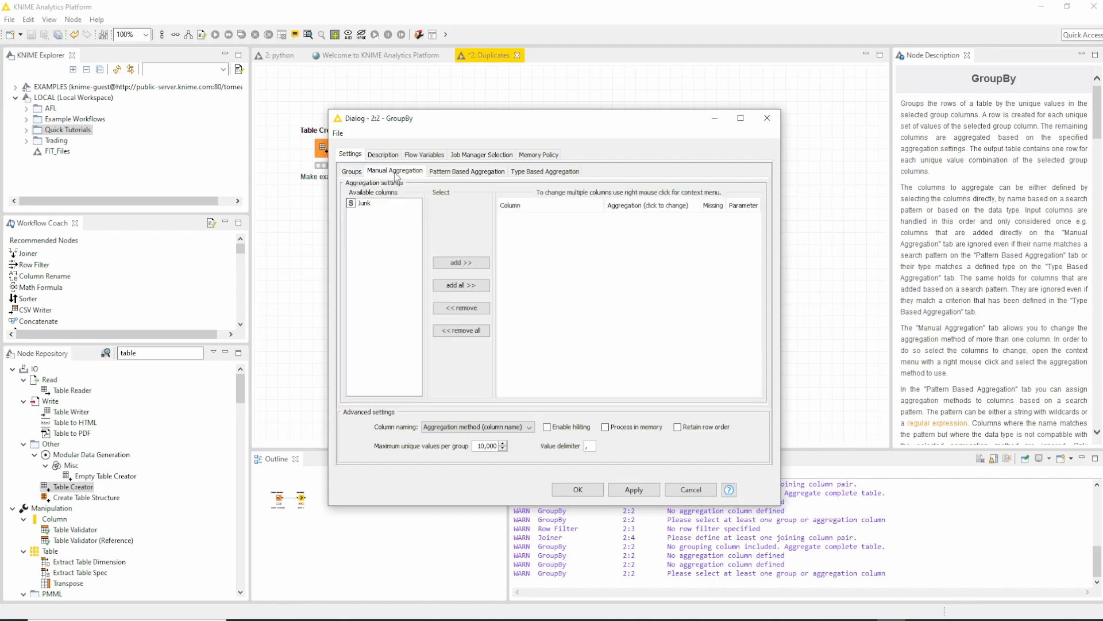
double_click(364, 204)
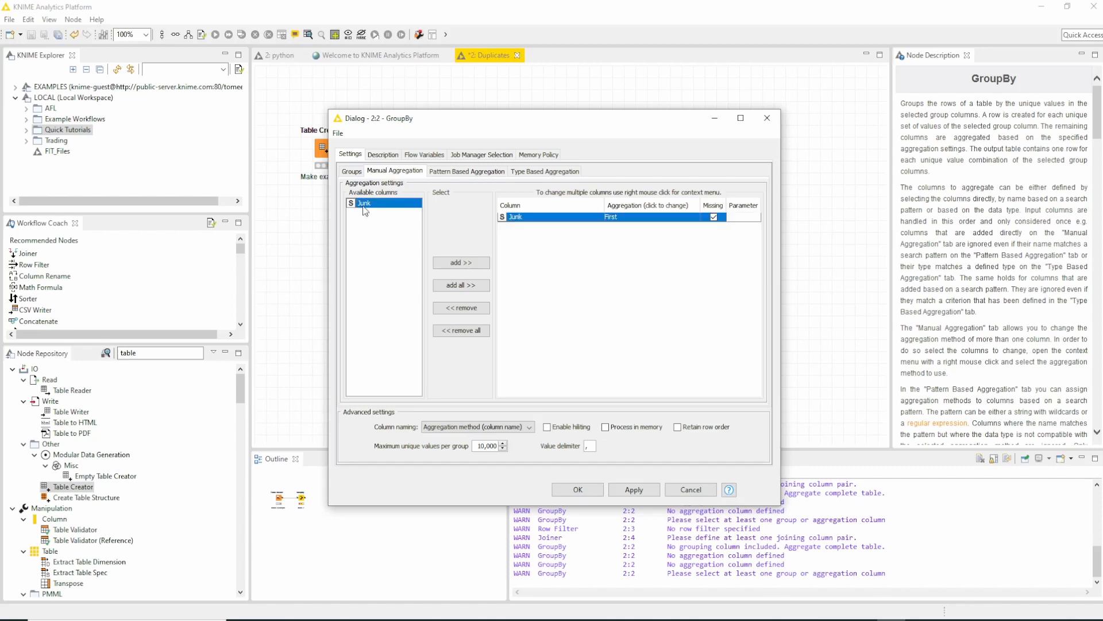
left_click(648, 218)
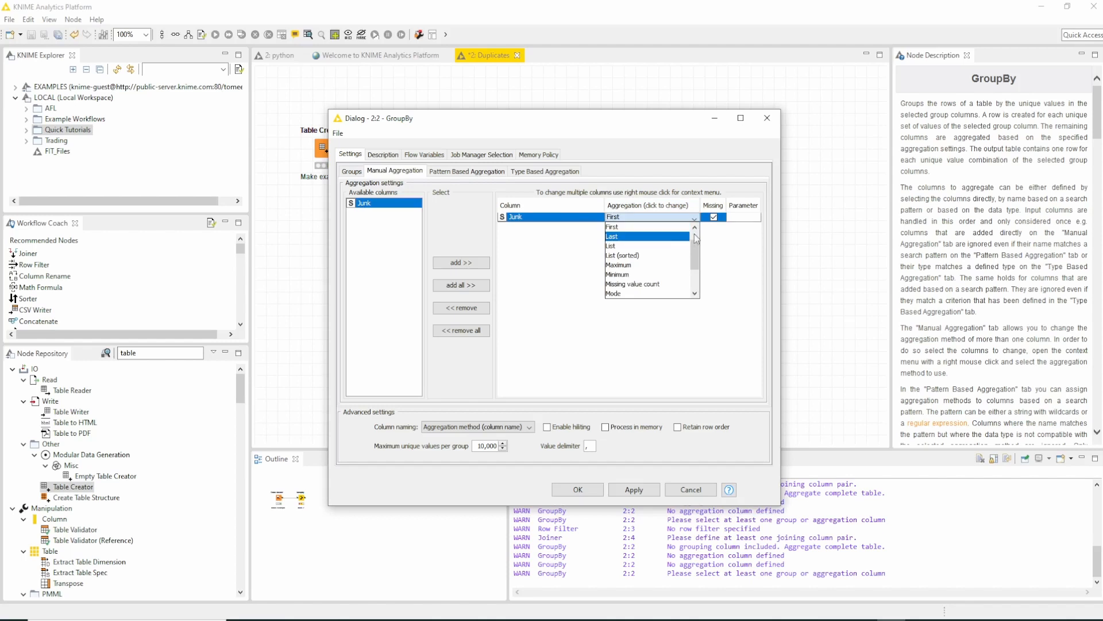
left_click(644, 237)
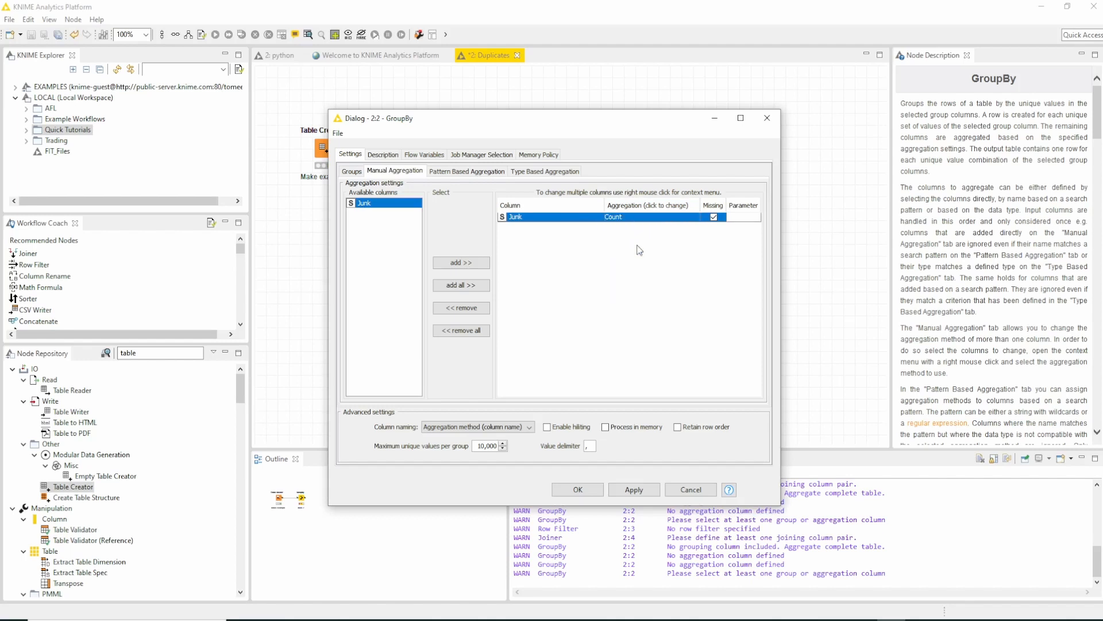
left_click(579, 491)
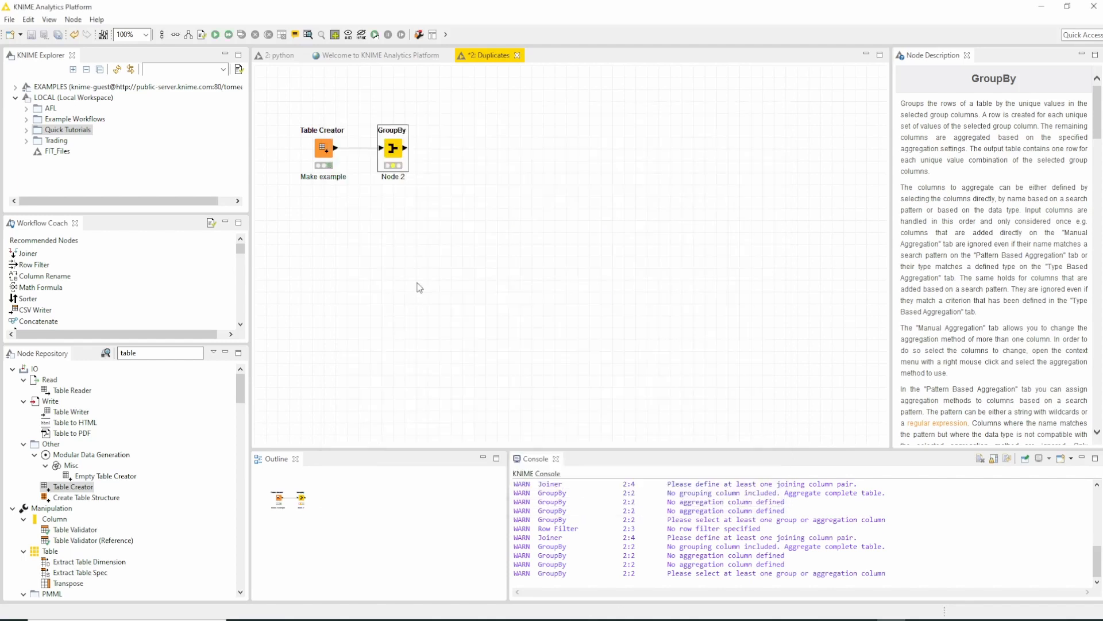
- Execute the GroupBy node and inspect the count for key E in its group table
right_click(396, 150)
left_click(428, 168)
right_click(388, 154)
left_click(446, 428)
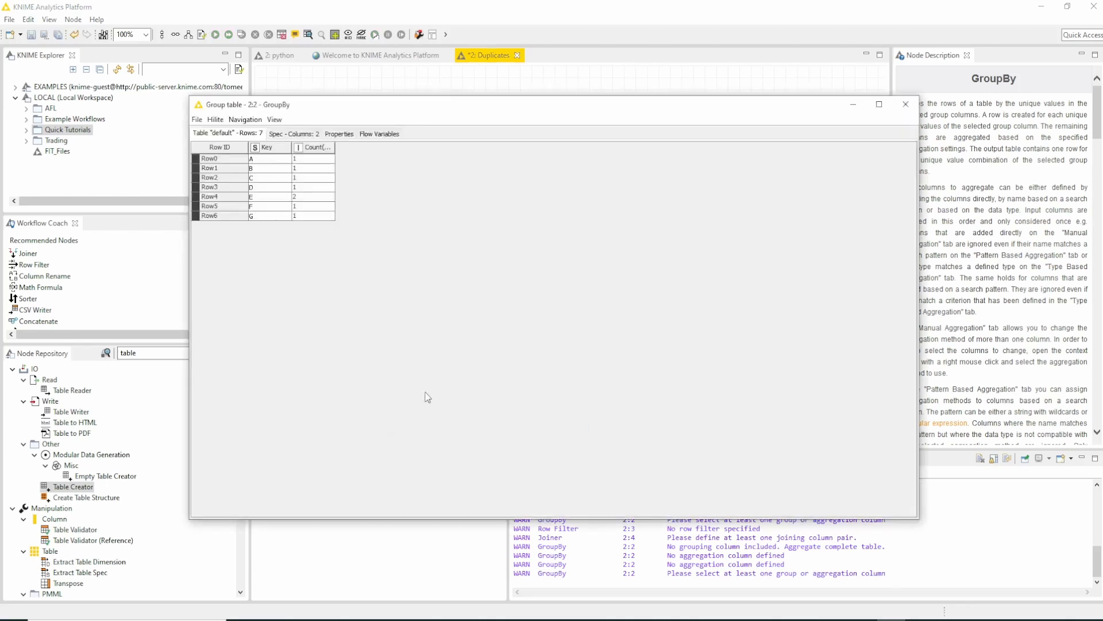
left_click_drag(272, 197, 304, 200)
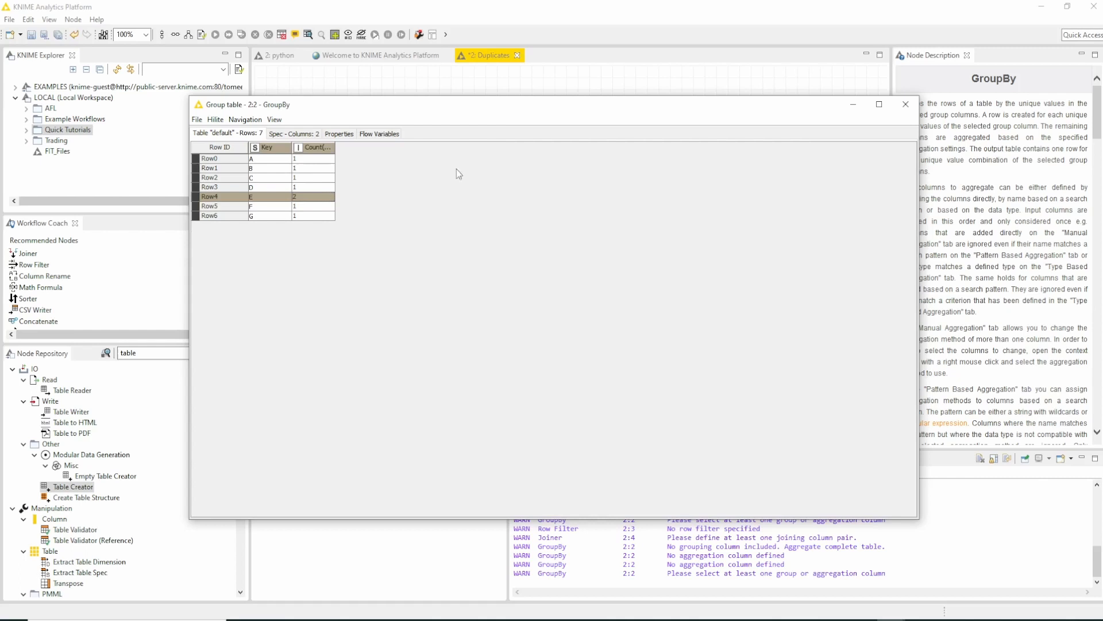
left_click(906, 105)
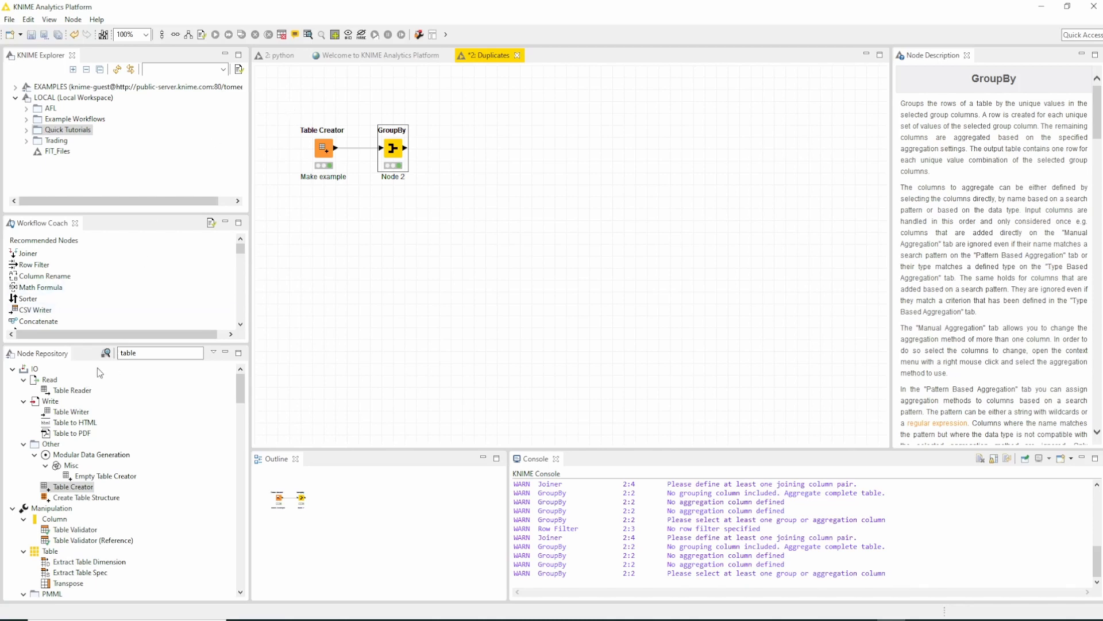
- Add a Row Filter after the GroupBy node that includes rows whose Count(Junk) has a lower bound of 2
left_click_drag(49, 265, 454, 148)
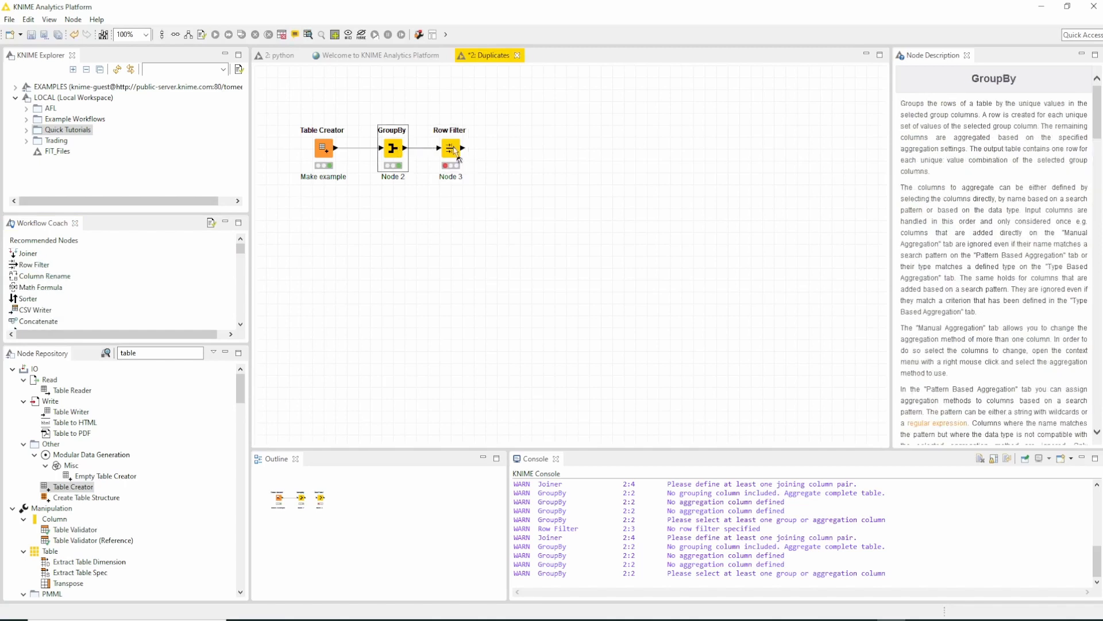
double_click(451, 150)
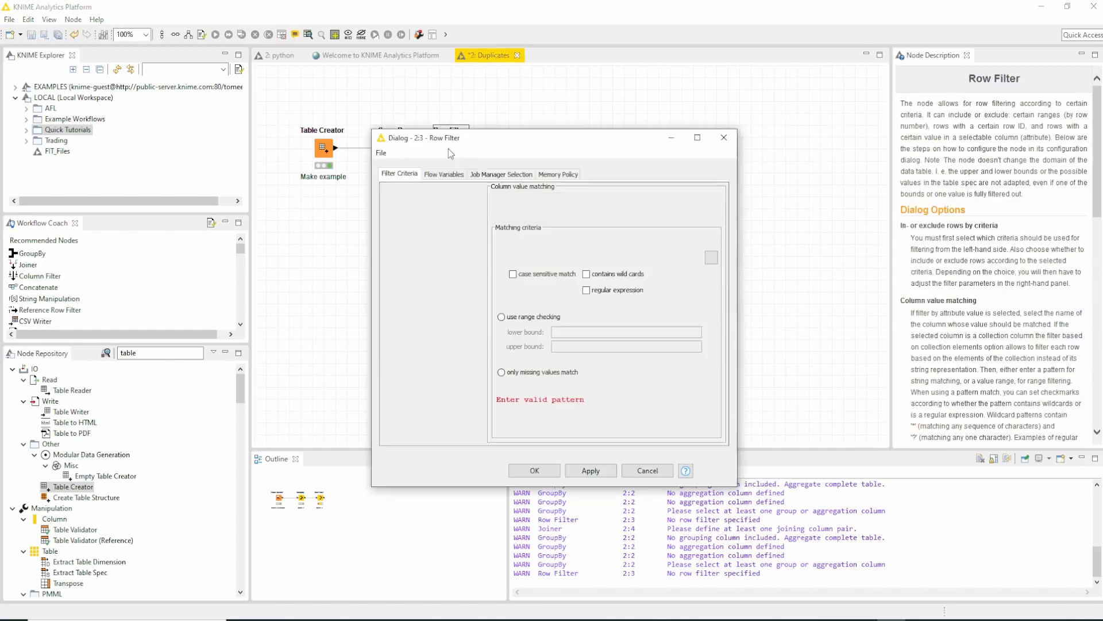
left_click(501, 317)
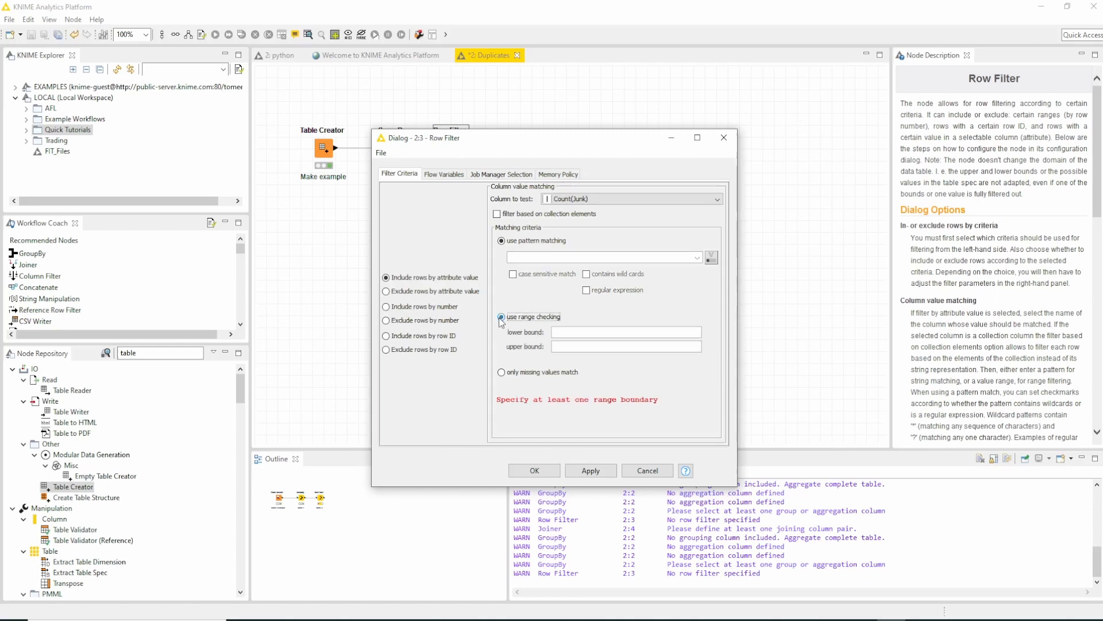
left_click(575, 333)
type("2")
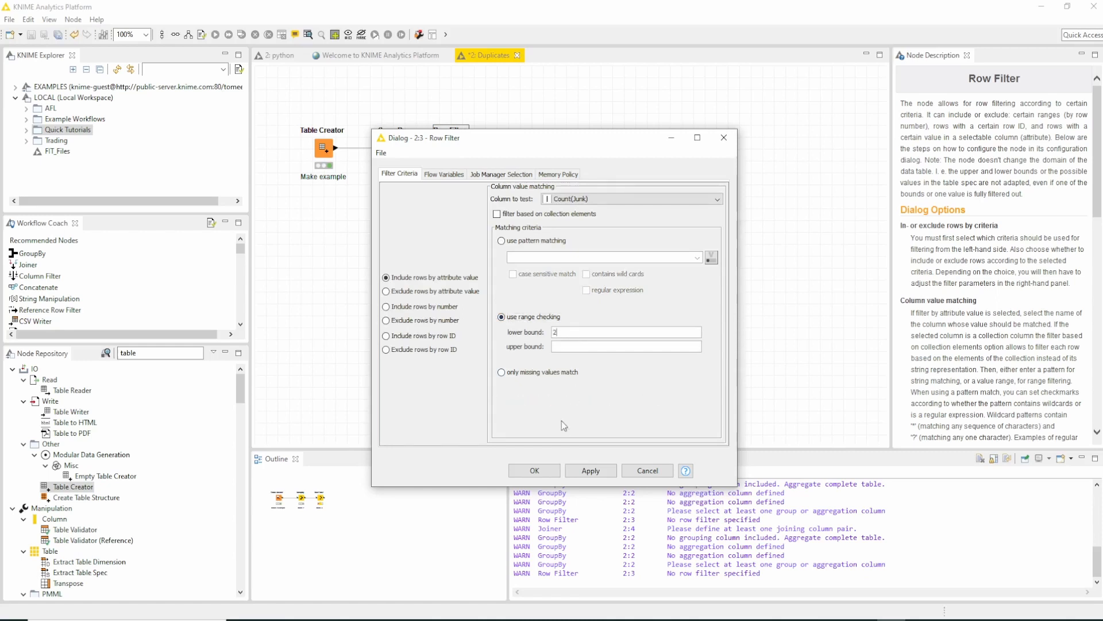
left_click(534, 470)
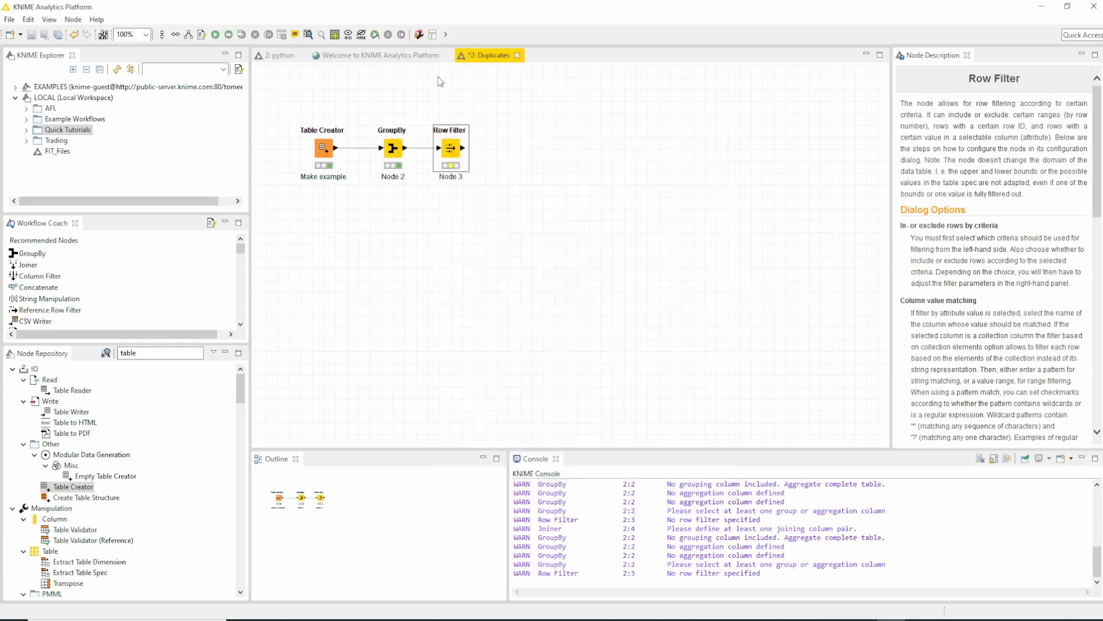
- Execute the Row Filter node and check its filtered output table
right_click(455, 141)
left_click(464, 161)
right_click(454, 154)
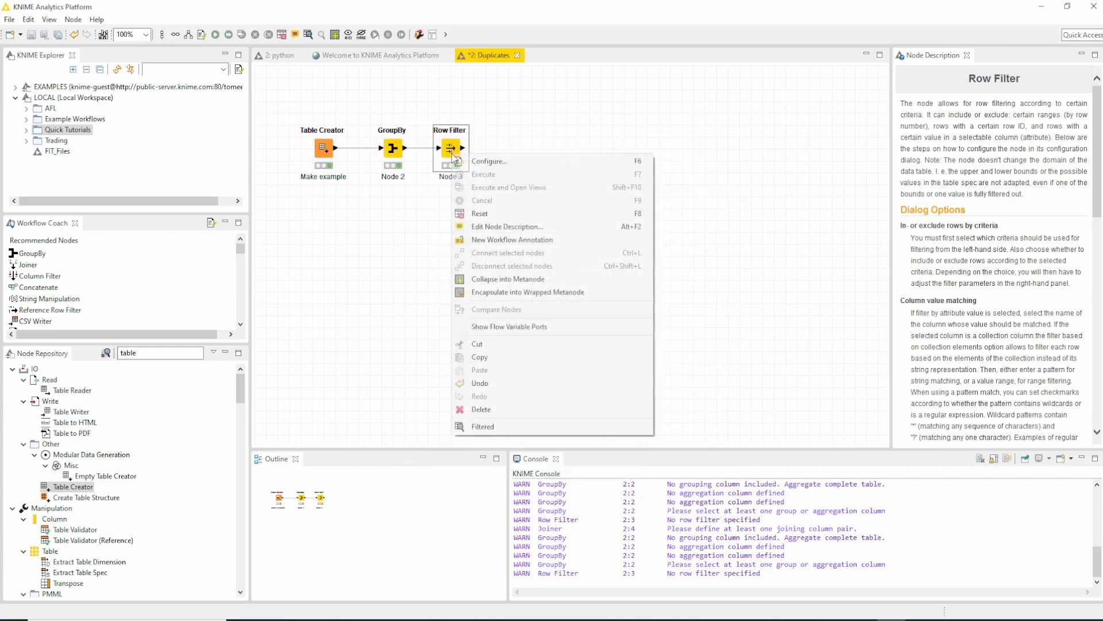
left_click(483, 427)
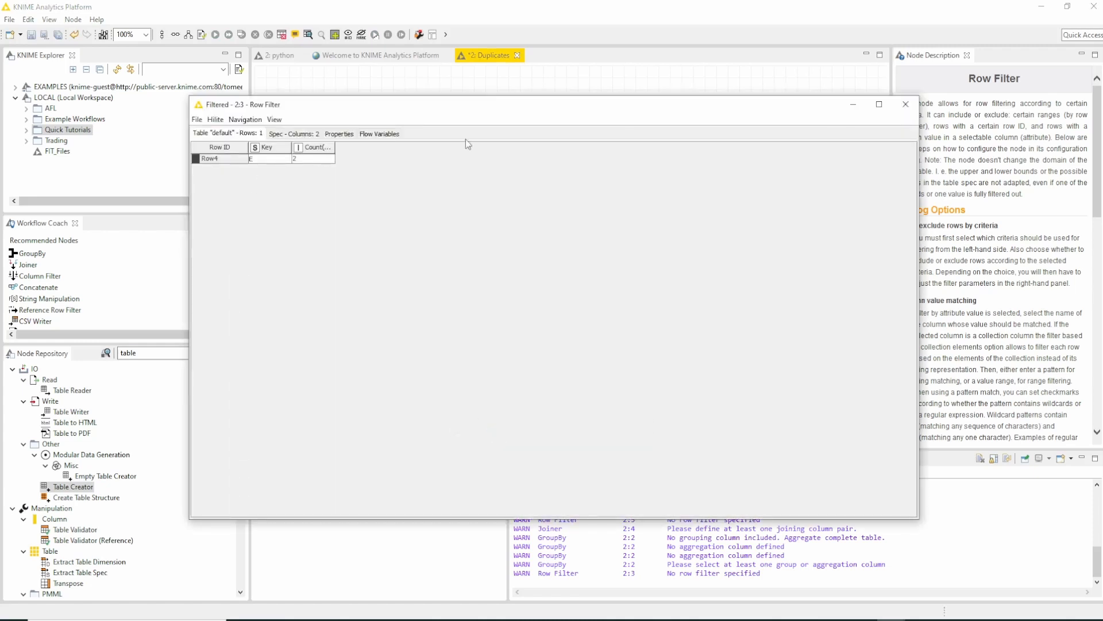
left_click(905, 104)
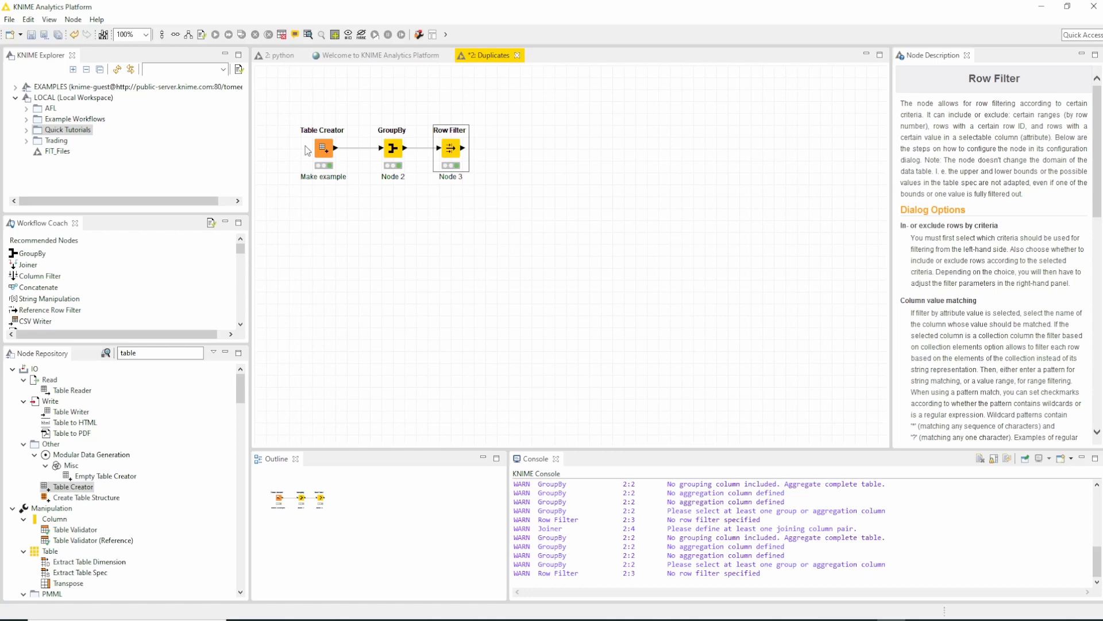
- Move the GroupBy and Row Filter nodes lower, and add a Joiner fed by the Table Creator (first input) and Row Filter (second input)
left_click_drag(353, 106, 453, 192)
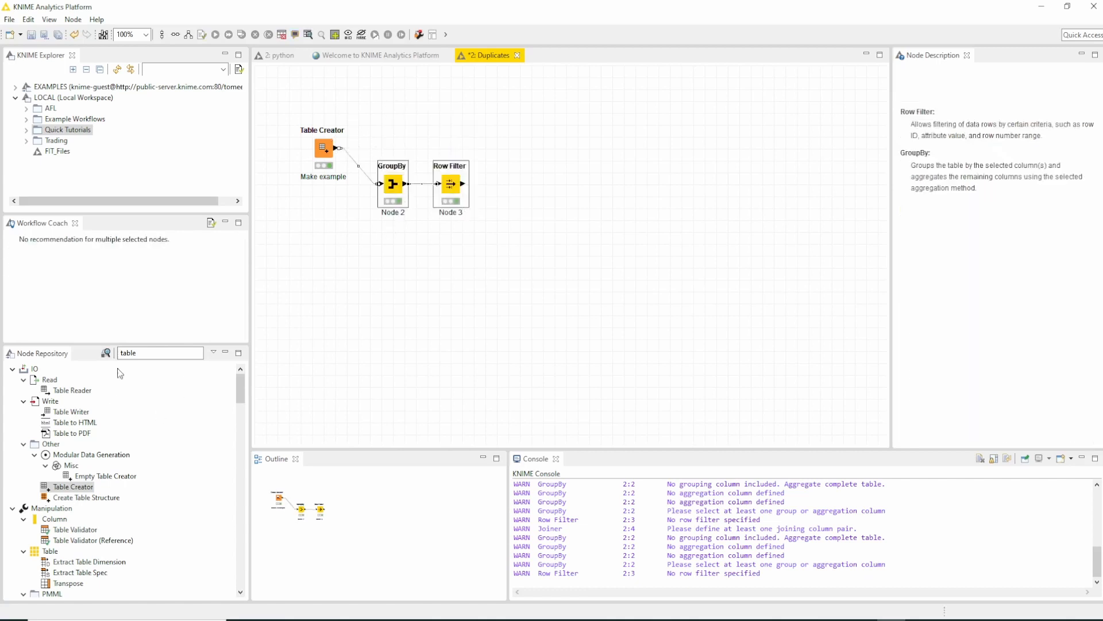
left_click(463, 182)
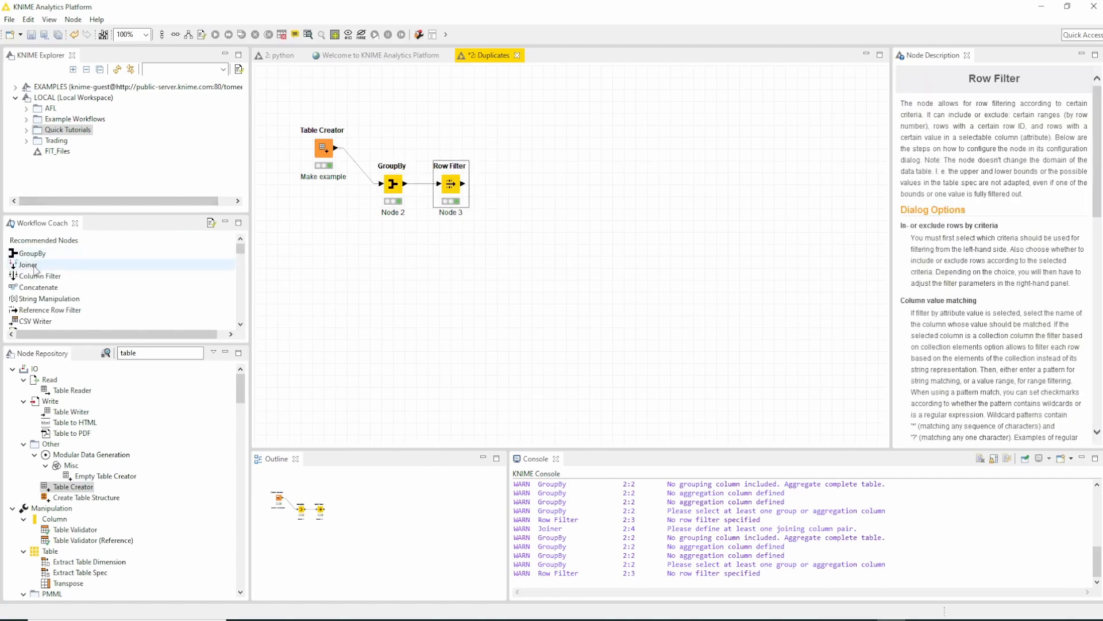
left_click(26, 266)
left_click_drag(26, 268, 519, 148)
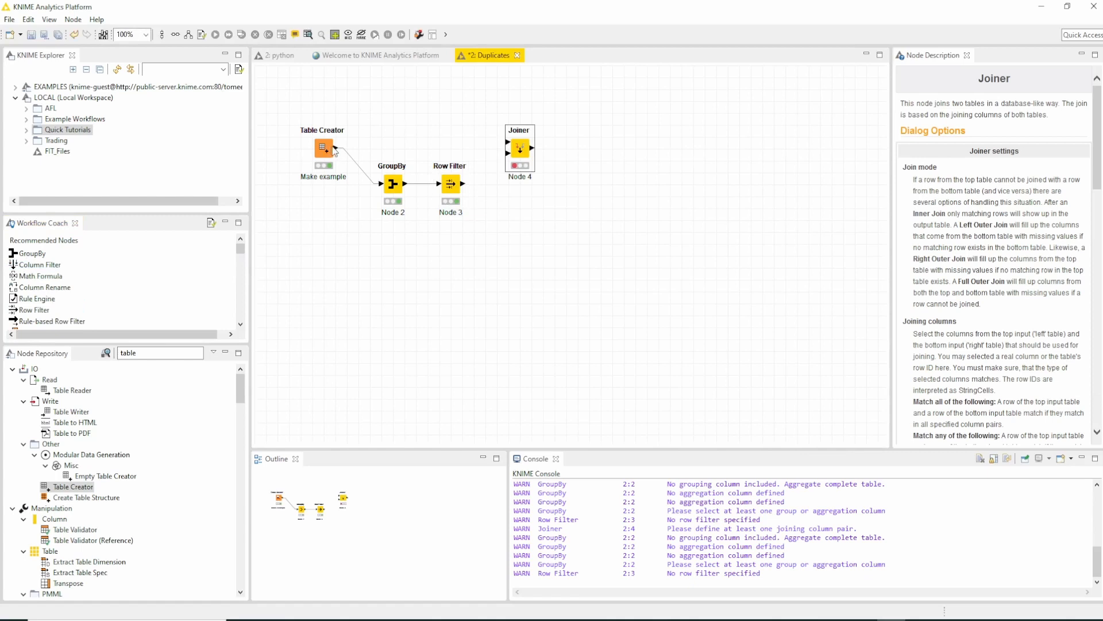
left_click_drag(335, 148, 508, 142)
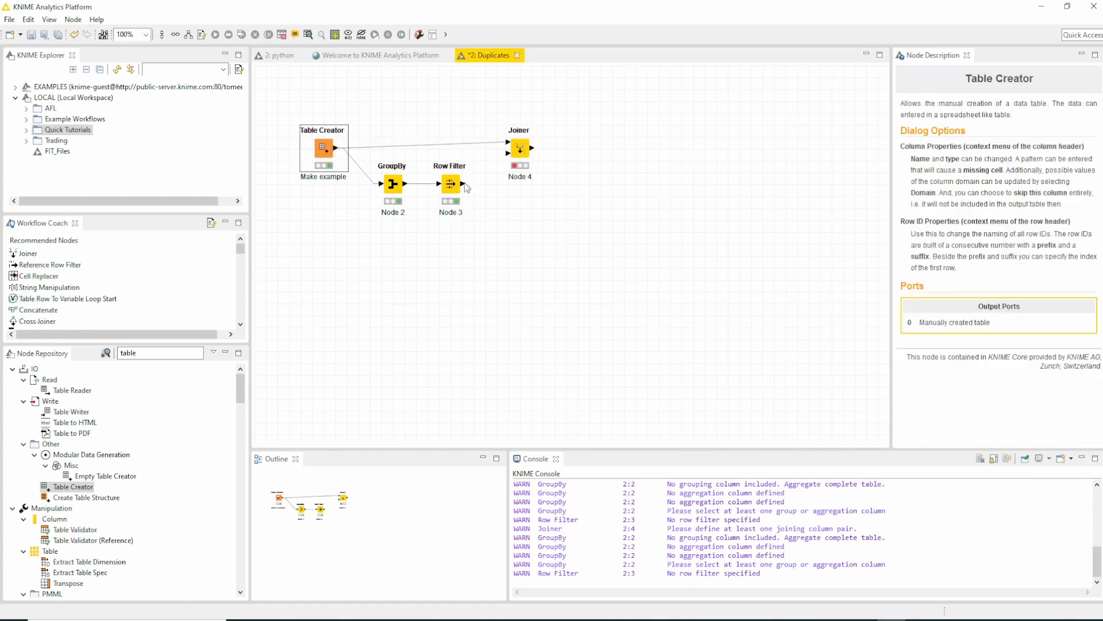
left_click_drag(463, 184, 519, 159)
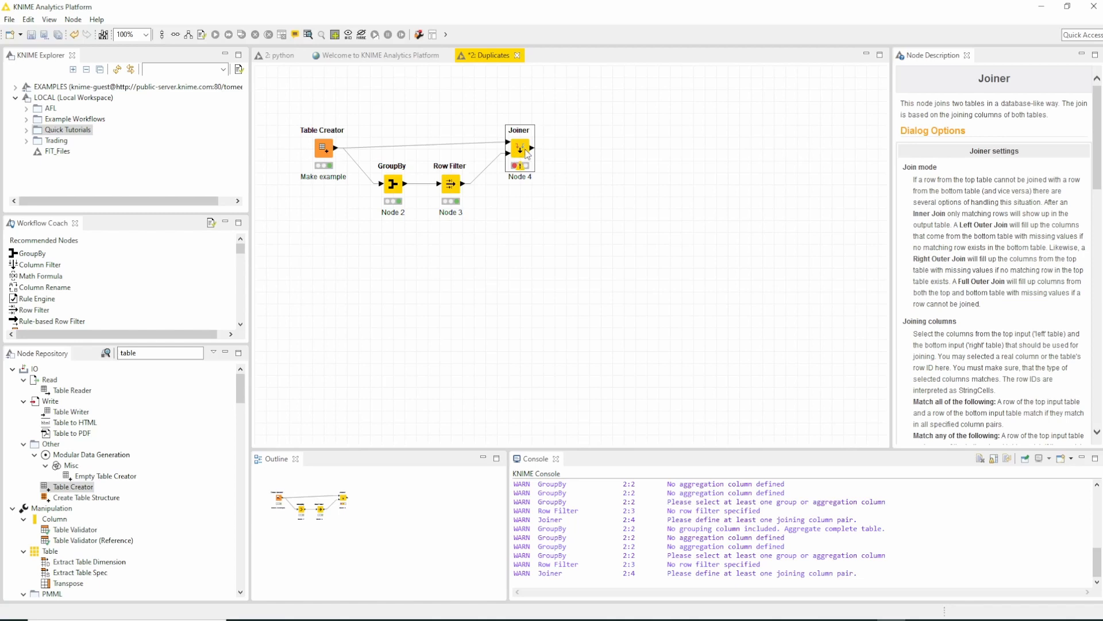
- Configure the Joiner as an inner join matching Key to Key, keeping the default column selection
double_click(520, 150)
left_click(548, 197)
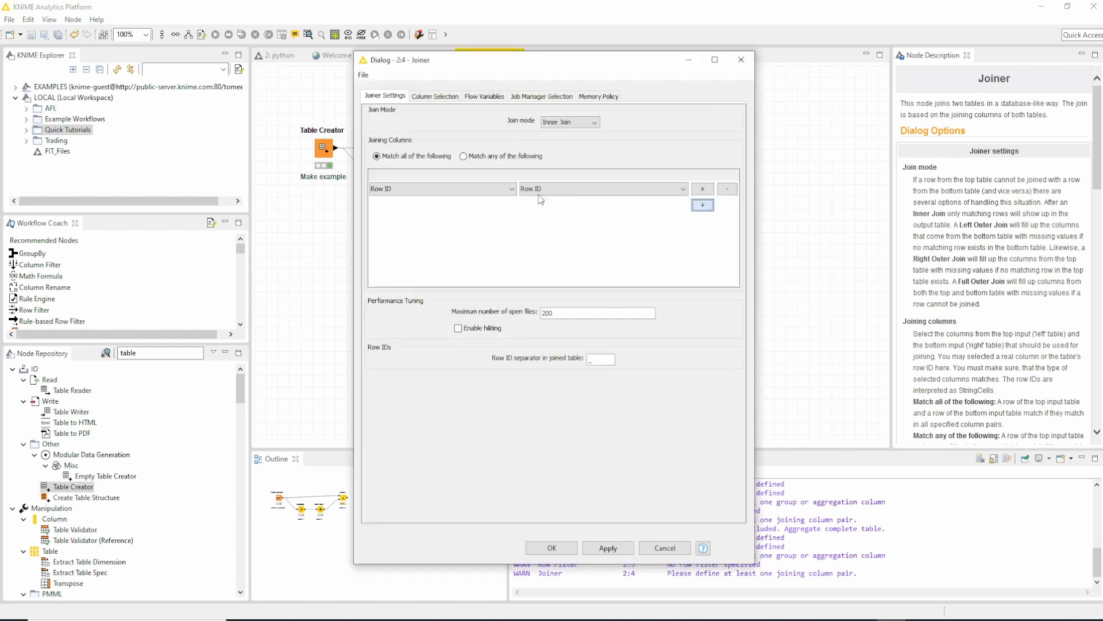
left_click(468, 192)
left_click(466, 211)
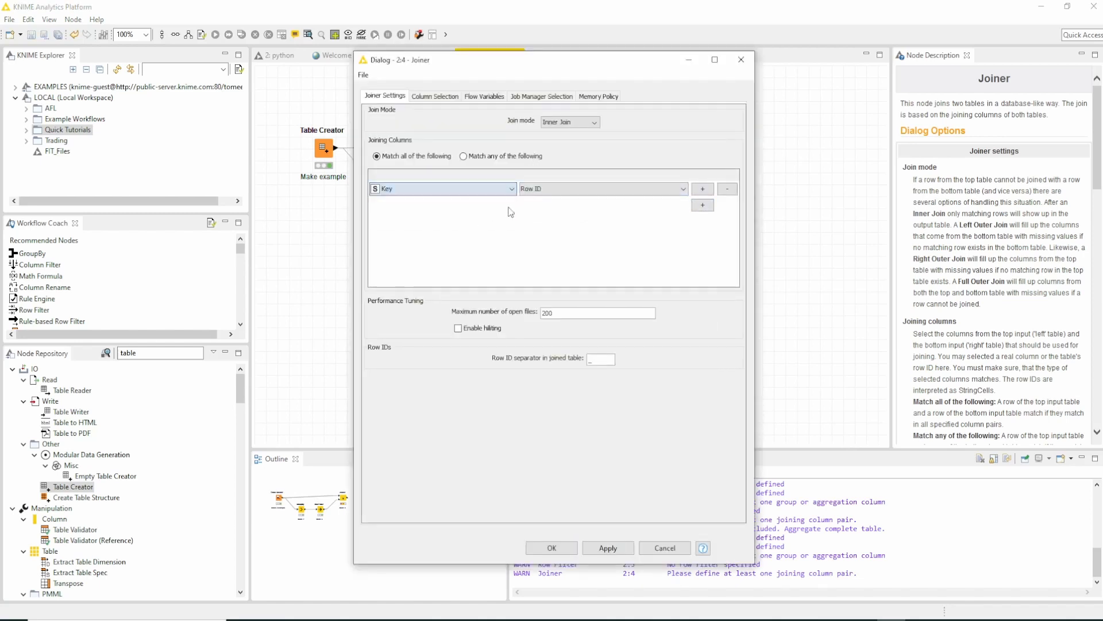
left_click(554, 189)
left_click(556, 212)
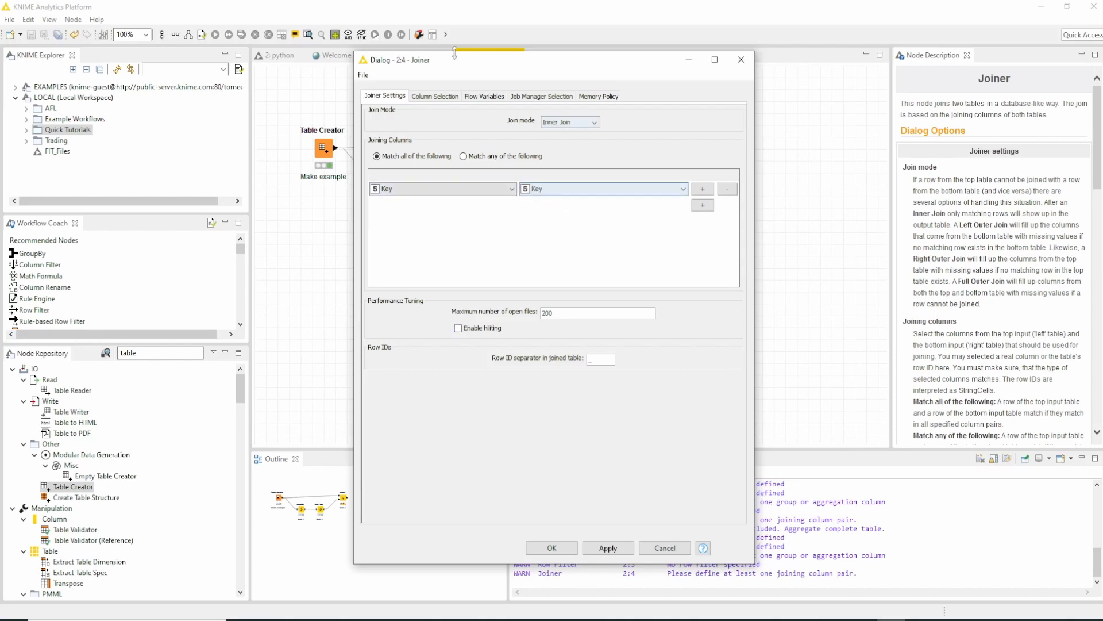
left_click(435, 97)
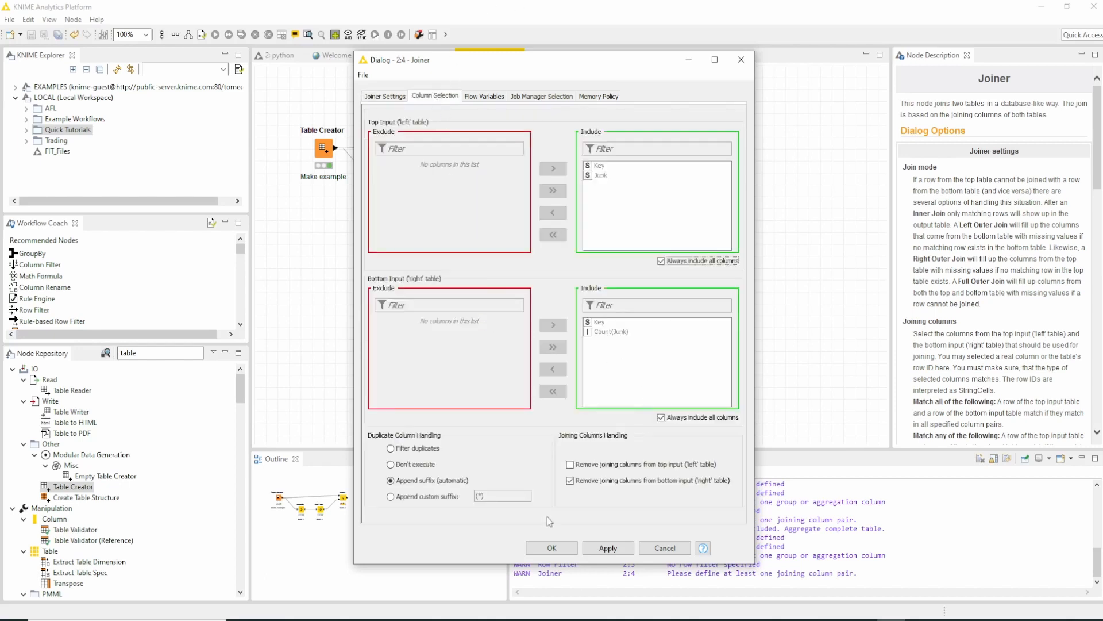
left_click(551, 547)
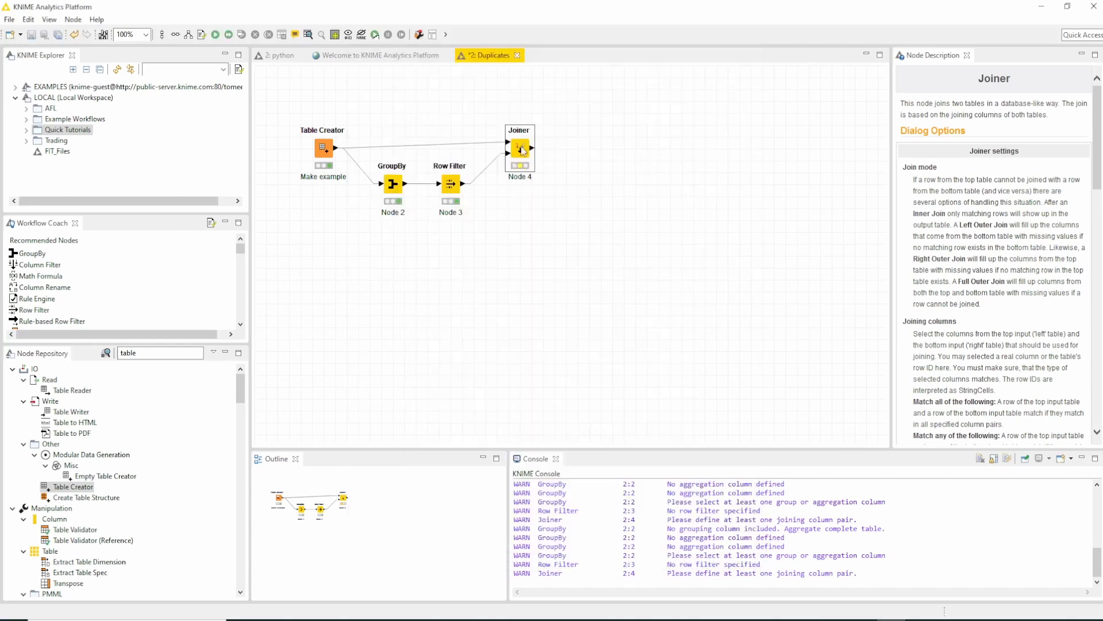
- Execute the Joiner node and inspect the rows of its joined table
right_click(521, 149)
left_click(554, 167)
right_click(516, 150)
left_click(579, 425)
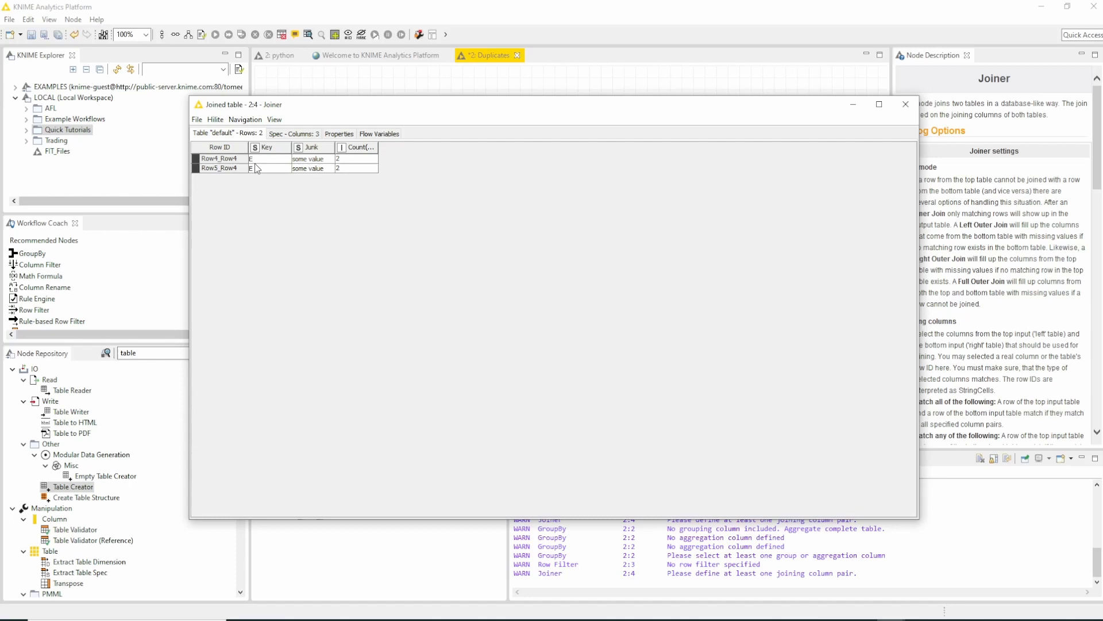
left_click(327, 169)
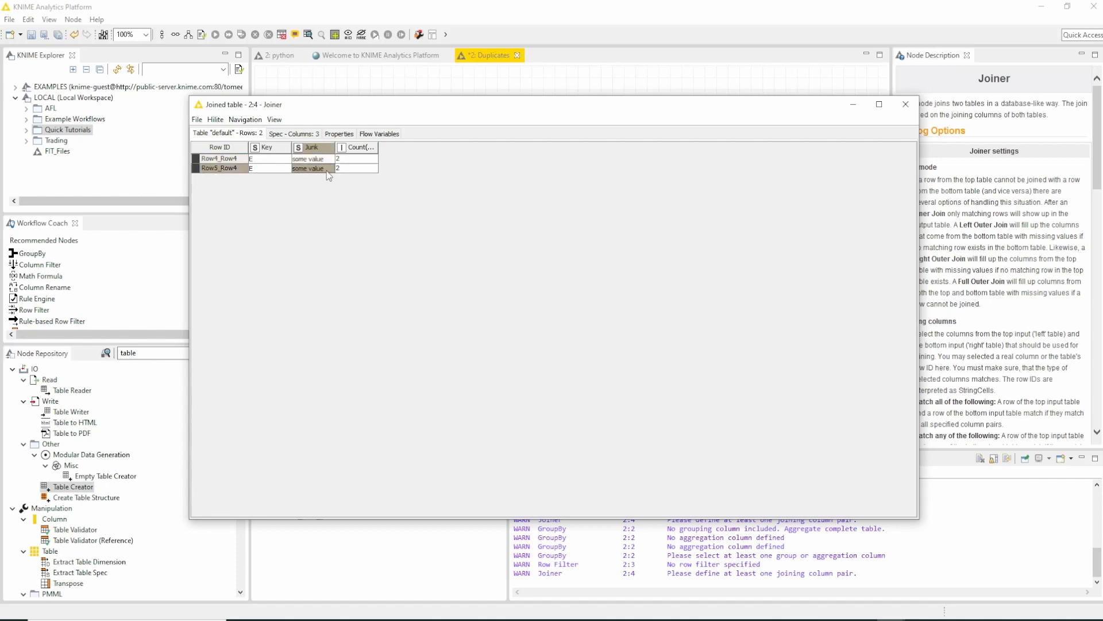